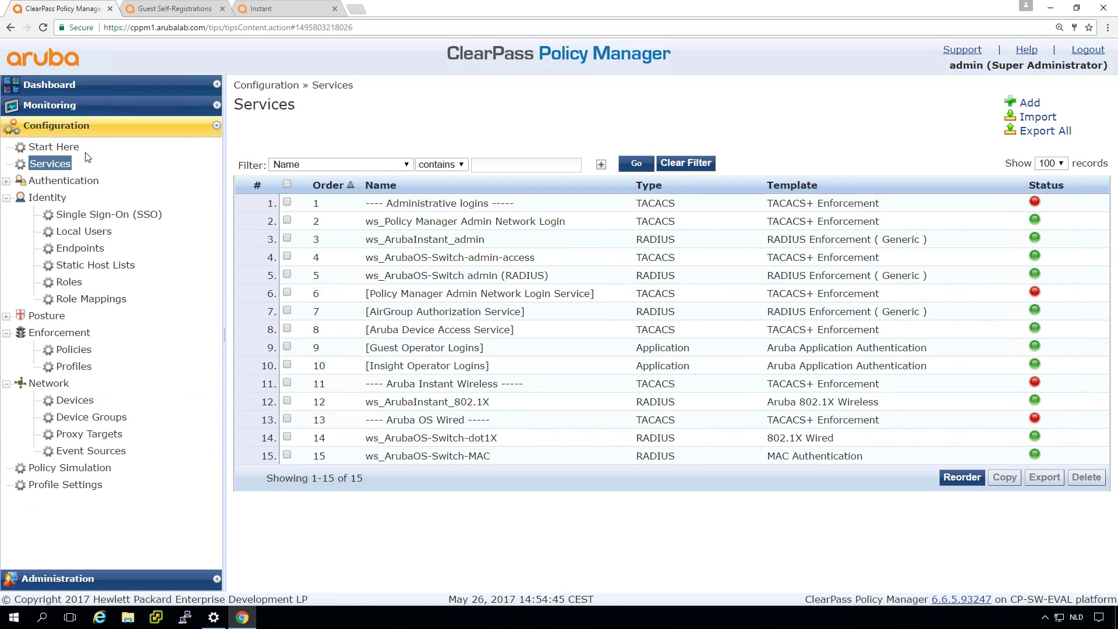
Step: From Configuration > Start Here, start the Guest Authentication with MAC Caching service template
{"action": "left_click", "coordinate": [54, 147]}
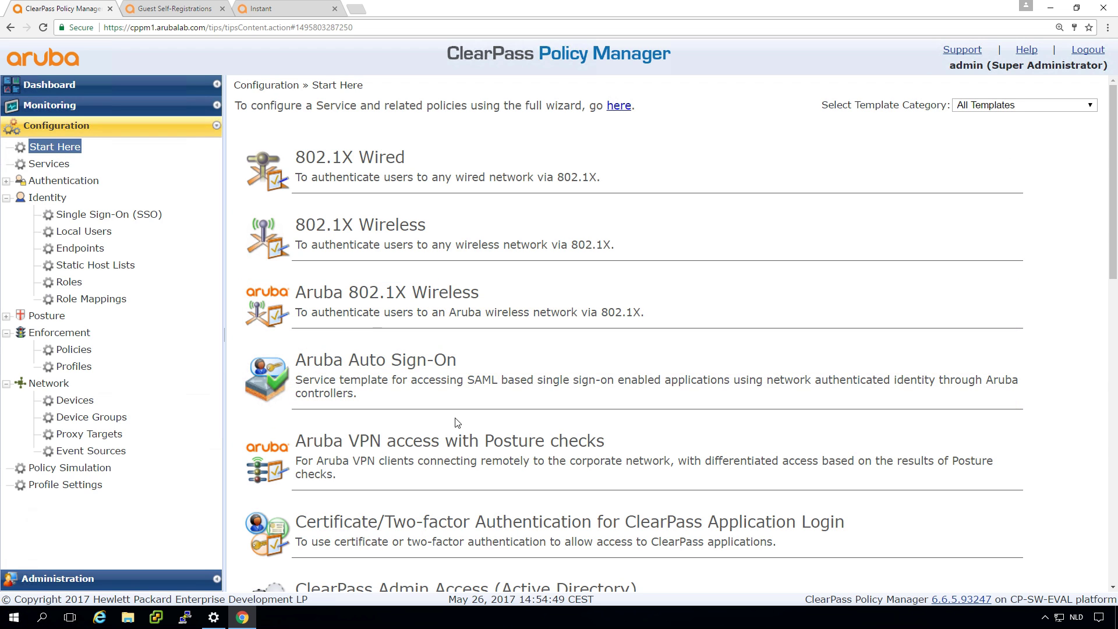
{"action": "scroll", "coordinate": [469, 500], "scroll_direction": "down", "scroll_amount": 10}
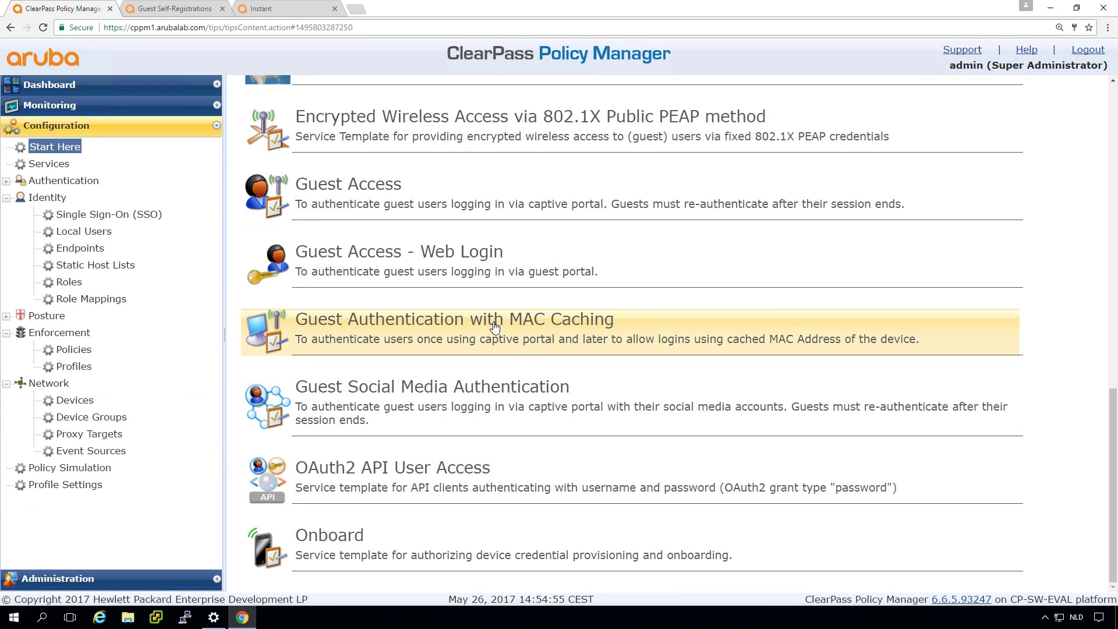
{"action": "left_click", "coordinate": [494, 324]}
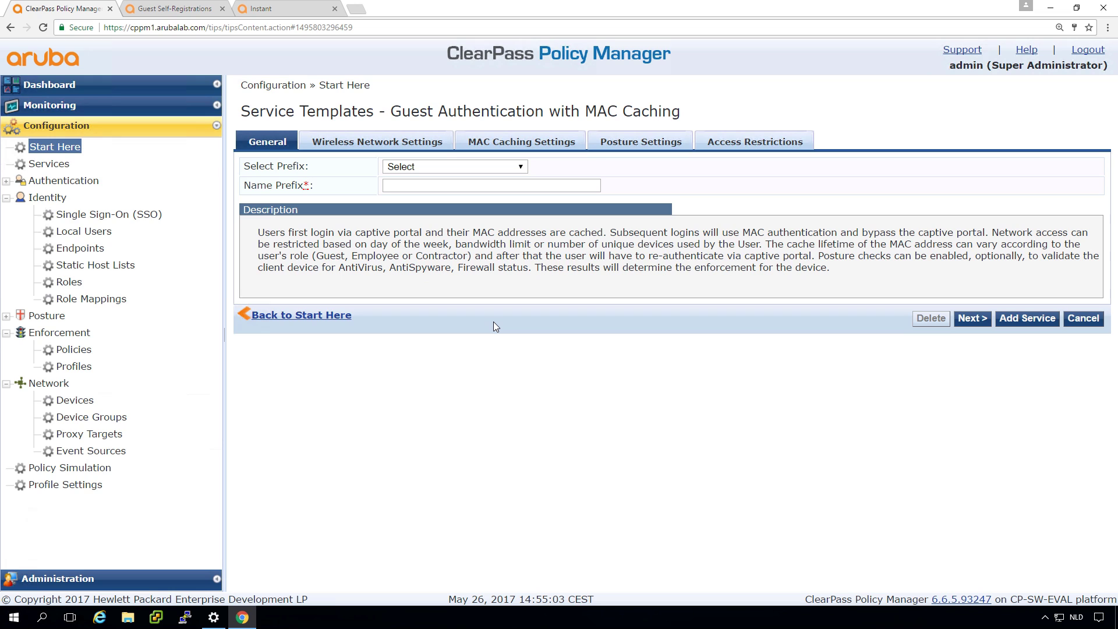
Step: Enter ws_Guest as the template's name prefix on the General step
{"action": "left_click", "coordinate": [437, 186]}
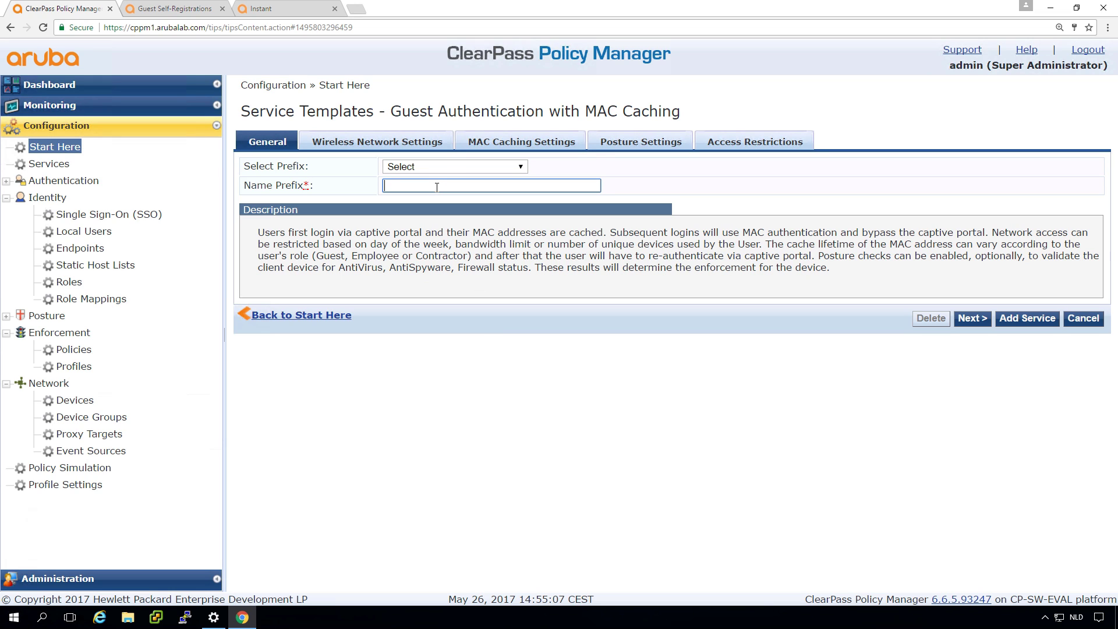
{"action": "type", "text": "ws_Guest"}
Step: Set the wireless SSID to guest-1 with InstantAP as the wireless controller
{"action": "left_click", "coordinate": [972, 319]}
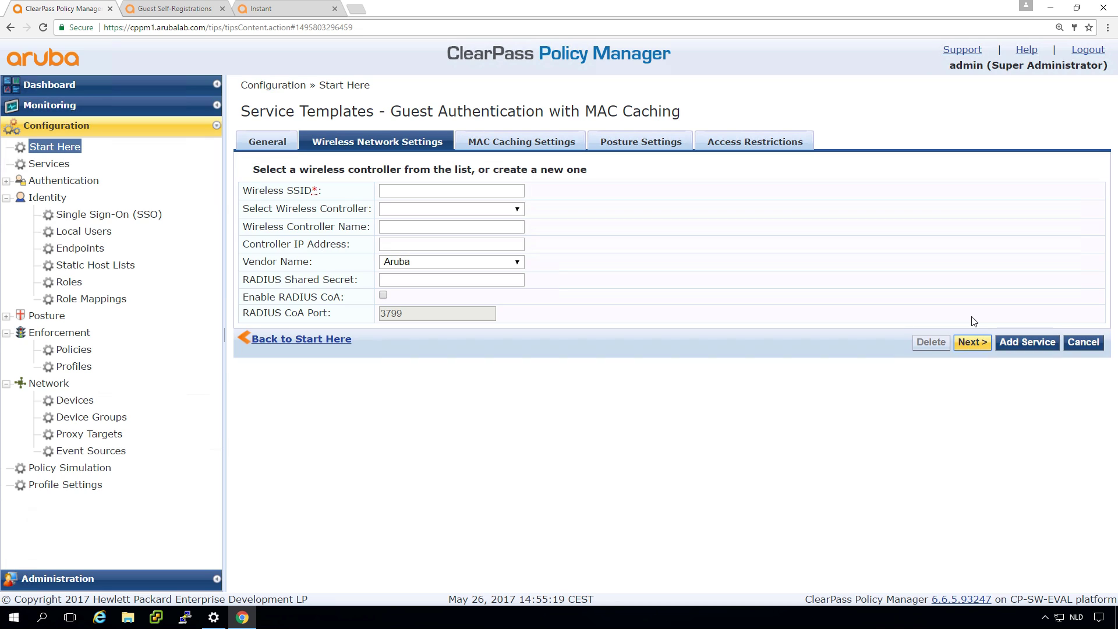
{"action": "left_click", "coordinate": [461, 192]}
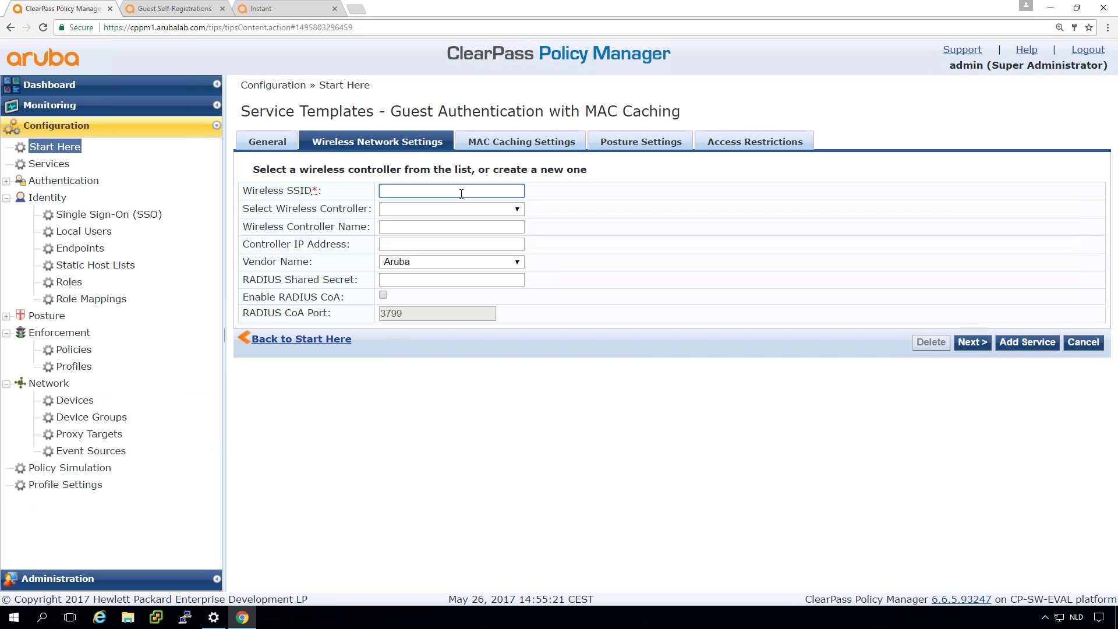
{"action": "type", "text": "guest-1"}
{"action": "left_click", "coordinate": [459, 211]}
{"action": "left_click", "coordinate": [449, 233]}
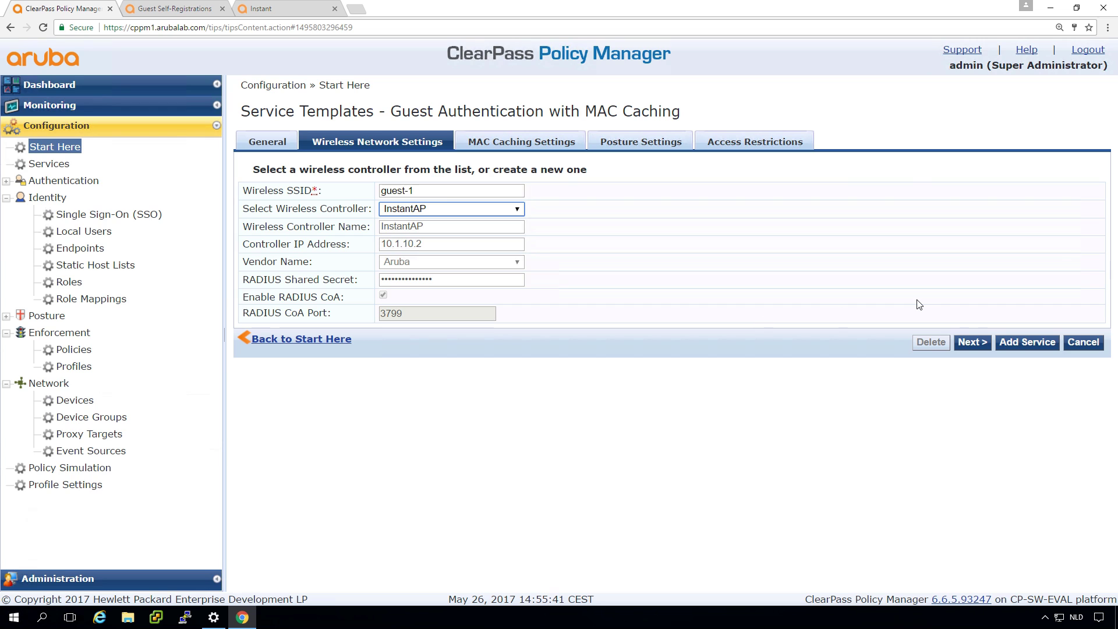
{"action": "left_click", "coordinate": [971, 343]}
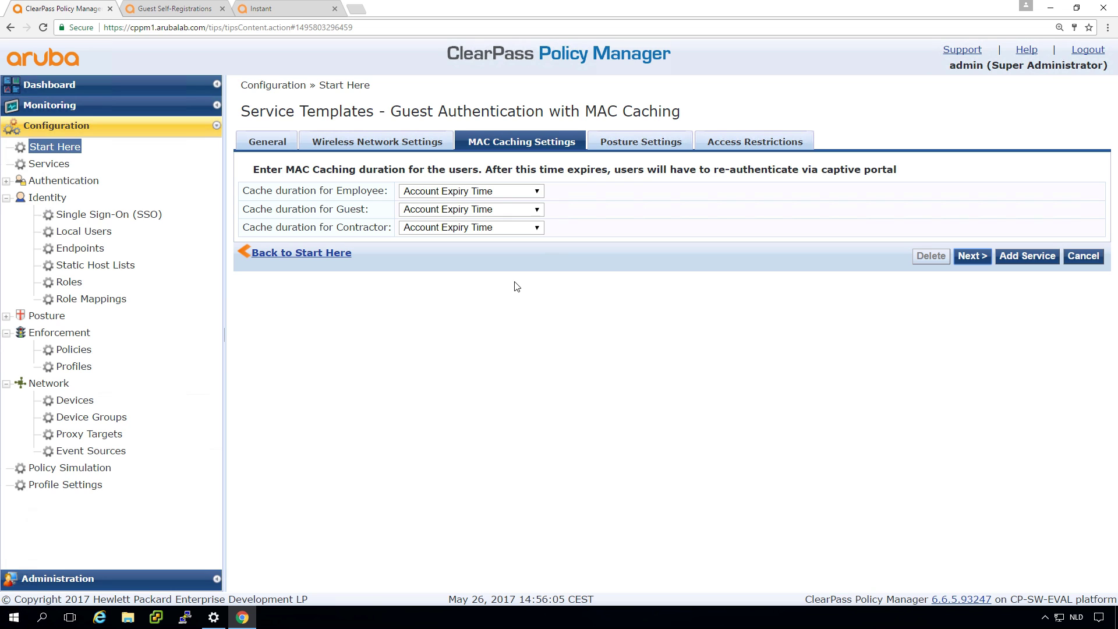
{"action": "left_click", "coordinate": [501, 196]}
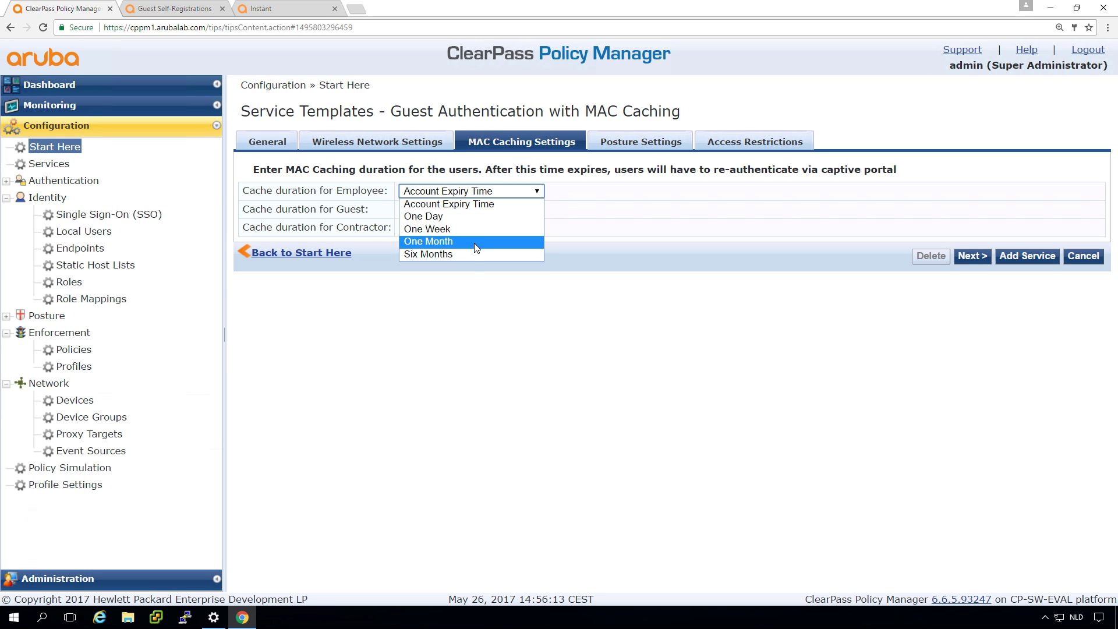
{"action": "left_click", "coordinate": [475, 286]}
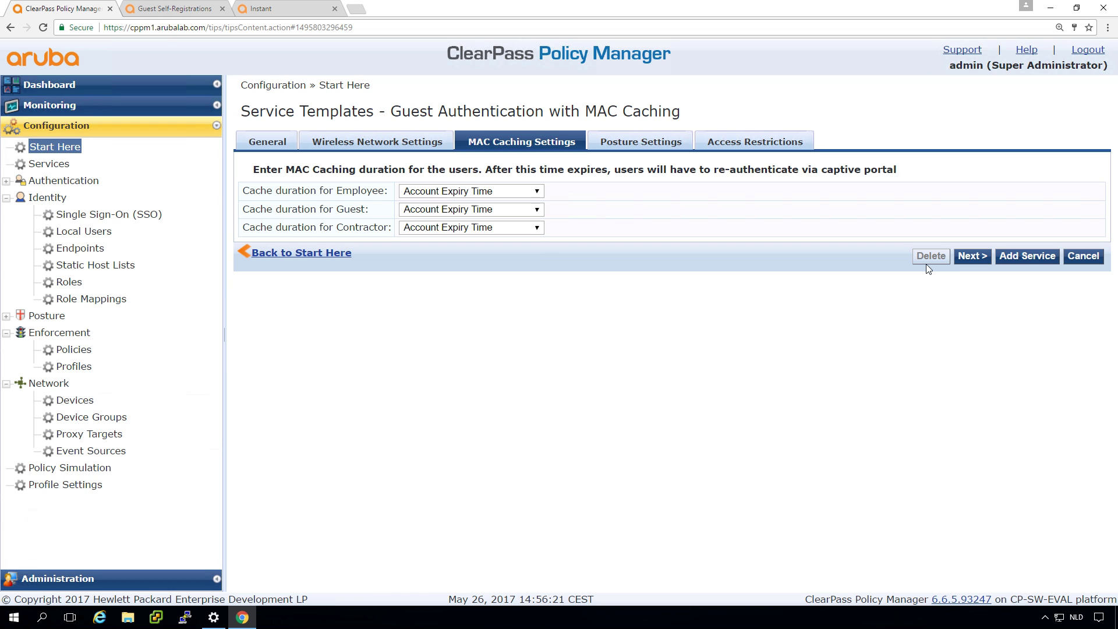
Step: Skip ahead to Access Restrictions and set captive portal guest-register with a maximum of 1 device
{"action": "left_click", "coordinate": [971, 256]}
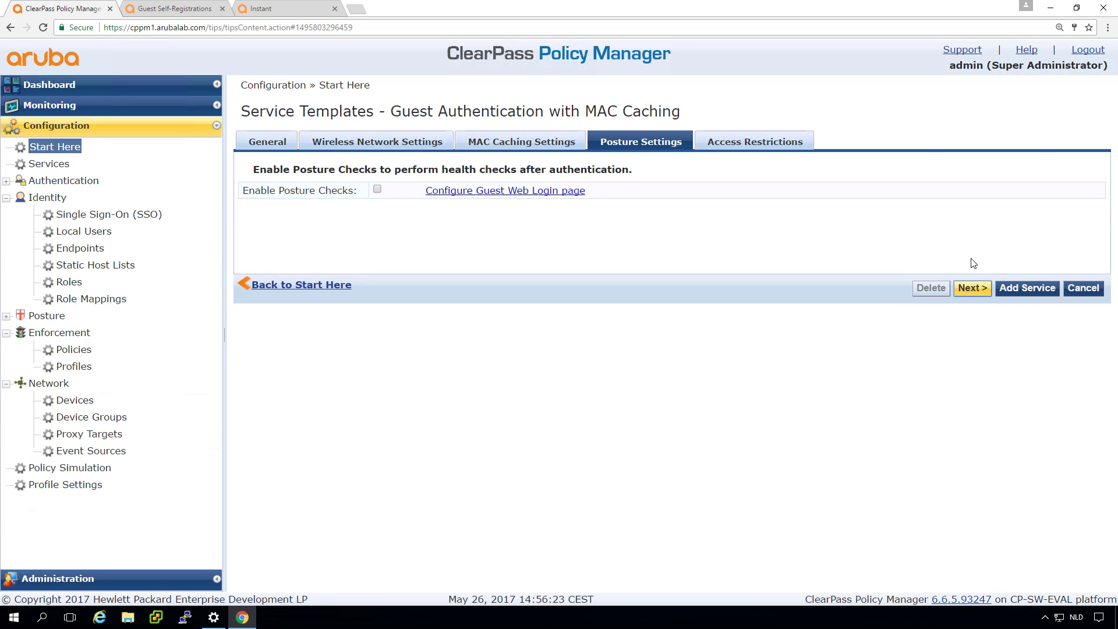
{"action": "left_click", "coordinate": [973, 286]}
{"action": "left_click", "coordinate": [973, 288]}
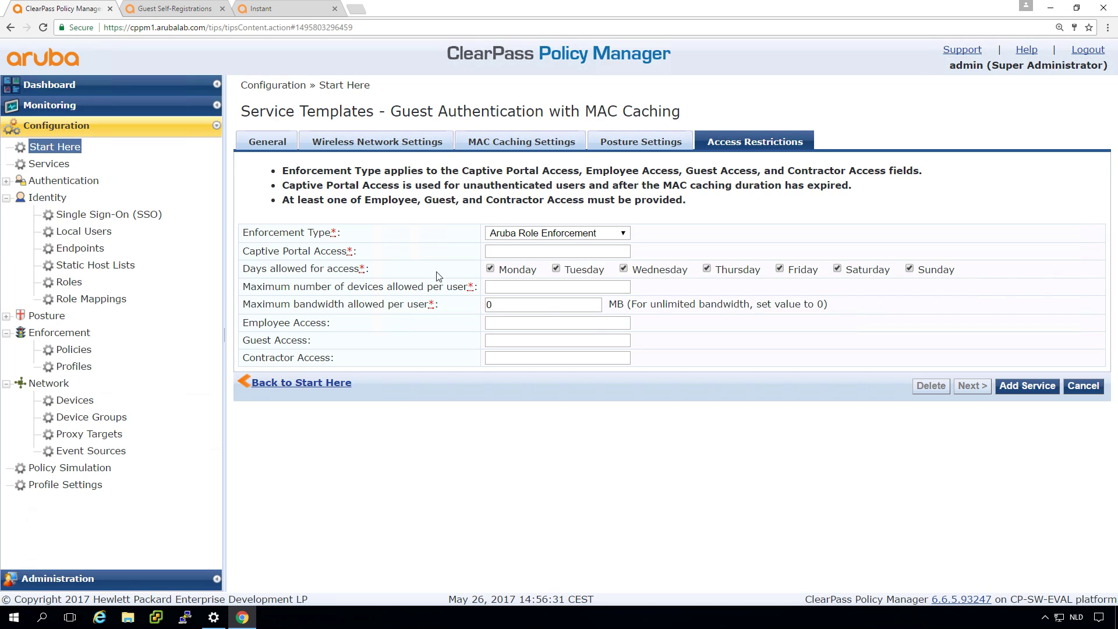
{"action": "left_click", "coordinate": [510, 251]}
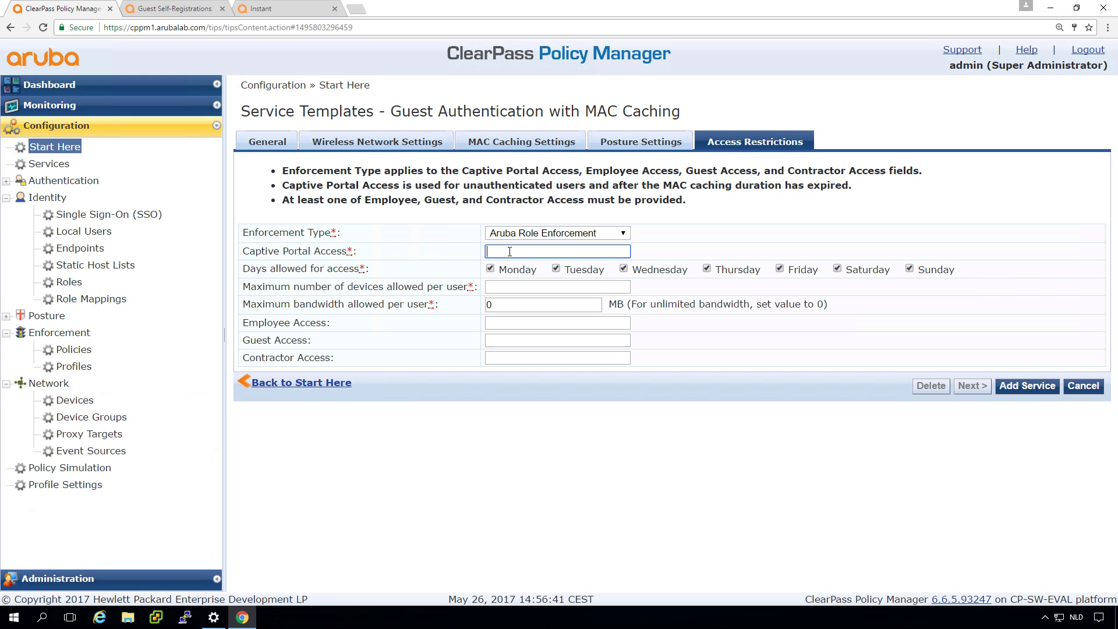
{"action": "type", "text": "guest-redirect"}
{"action": "left_click", "coordinate": [515, 288]}
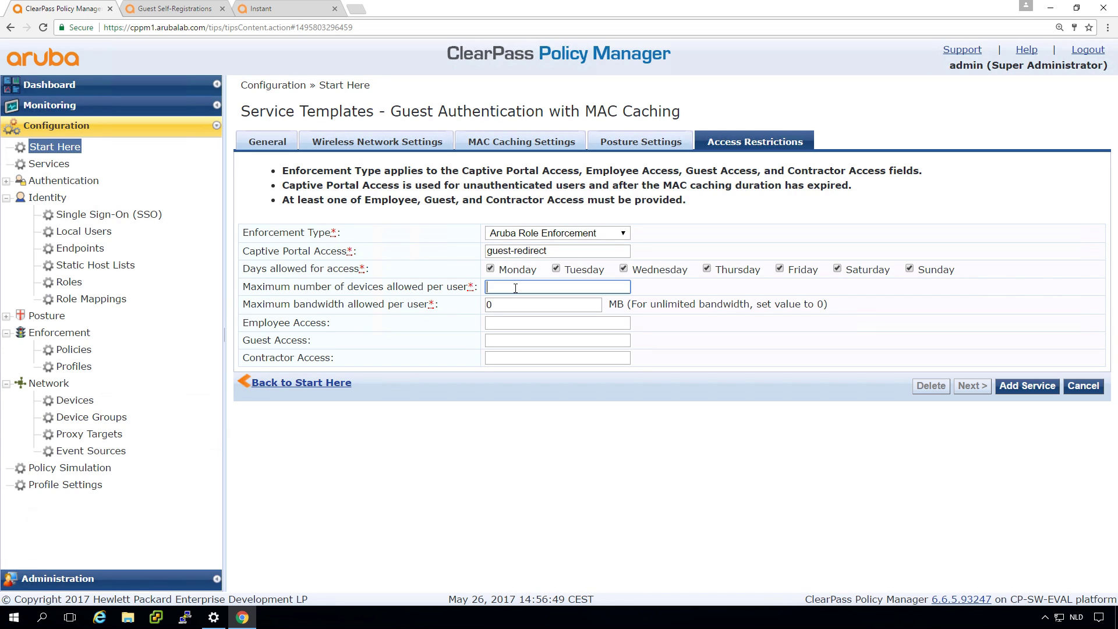
{"action": "type", "text": "1"}
Step: Set the per-user bandwidth limit to 50 and Guest Access to guest-1
{"action": "left_click", "coordinate": [515, 304]}
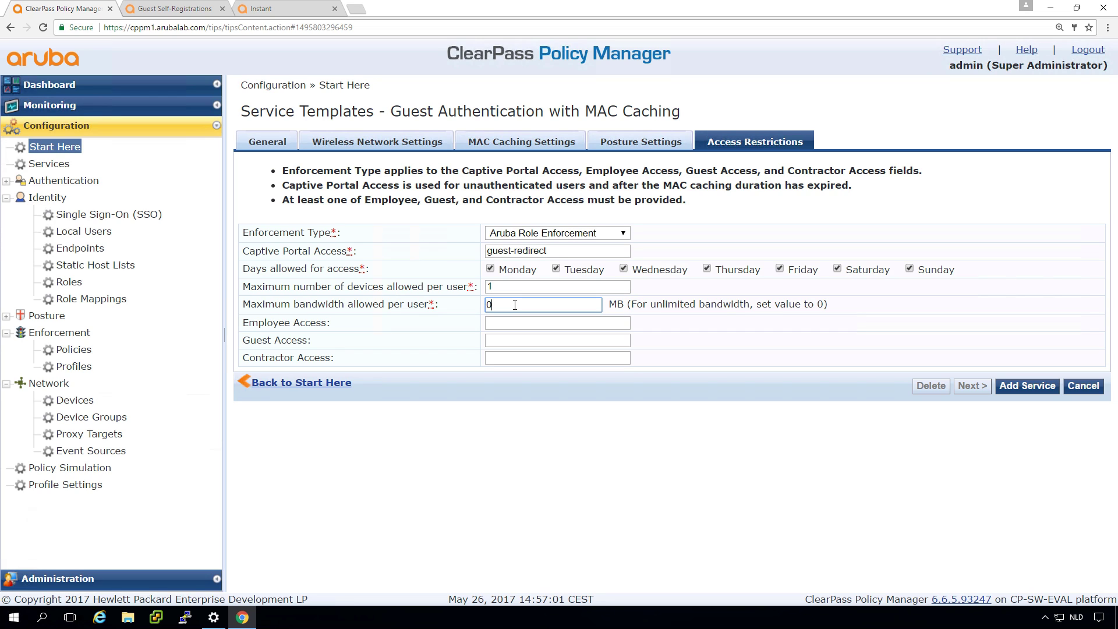
{"action": "key", "text": "BackSpace"}
{"action": "type", "text": "50"}
{"action": "left_click", "coordinate": [519, 341]}
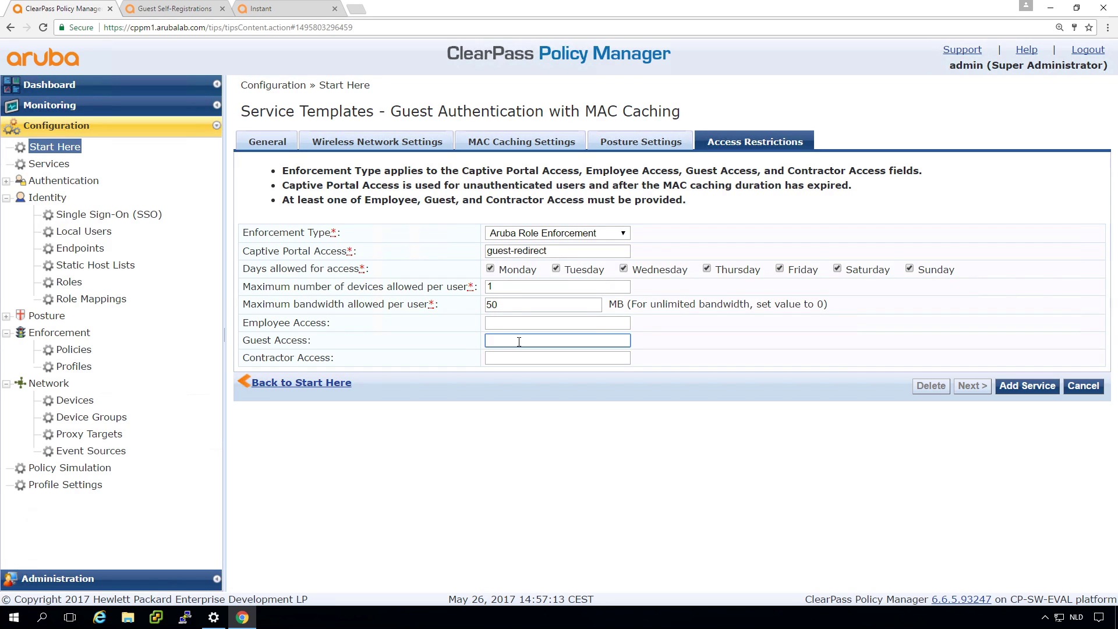
{"action": "type", "text": "guest-1"}
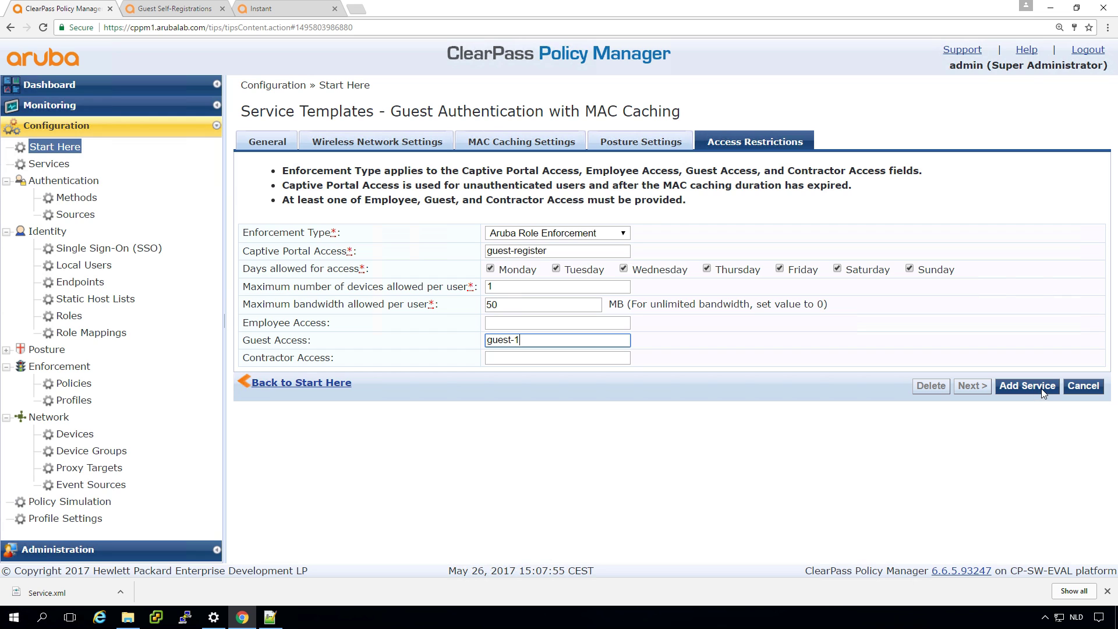
Step: Add the ws_Guest services and clear the Guest filter to show all 17 services
{"action": "left_click", "coordinate": [1042, 388]}
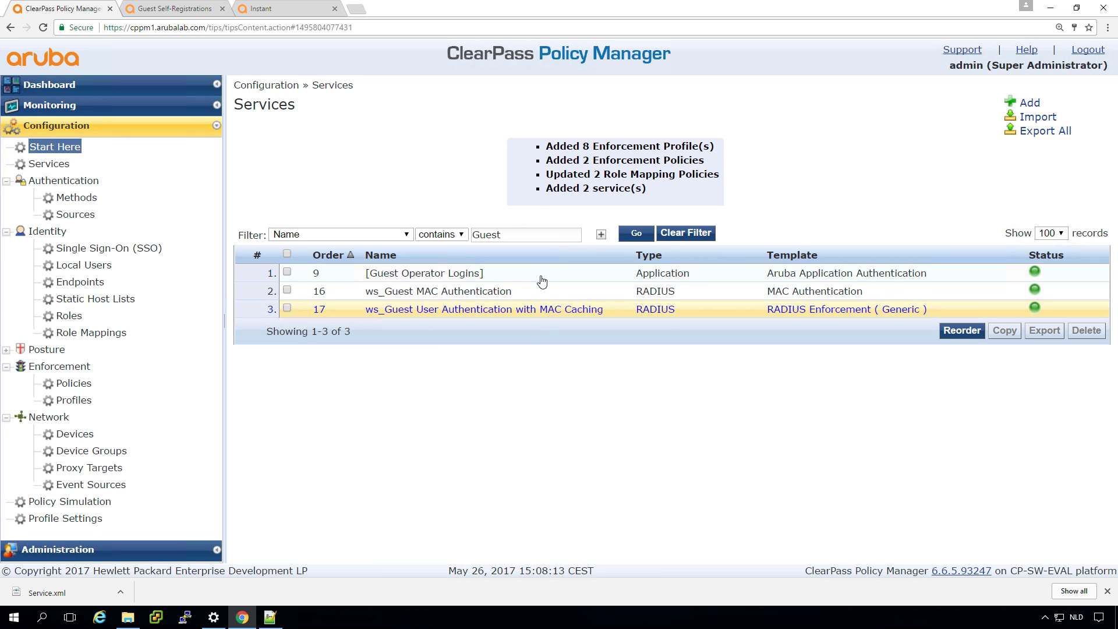
{"action": "left_click", "coordinate": [686, 232]}
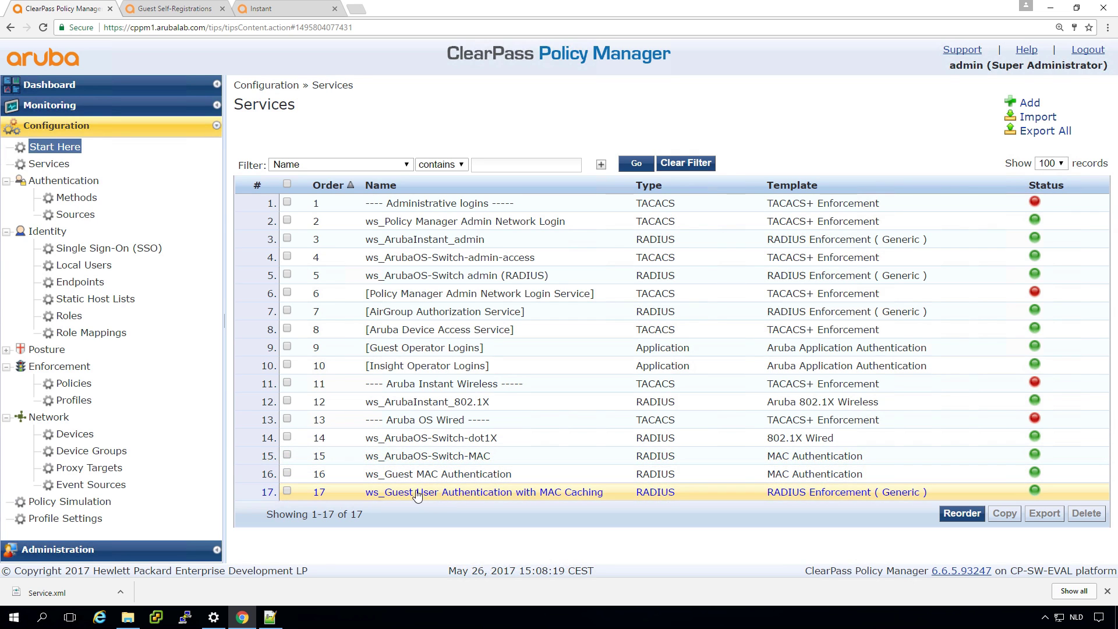
Step: Reorder services: ws_Guest MAC Authentication to 13, MAC Caching service to 14, and save
{"action": "left_click", "coordinate": [961, 513]}
{"action": "left_click", "coordinate": [369, 431]}
{"action": "left_click", "coordinate": [358, 363]}
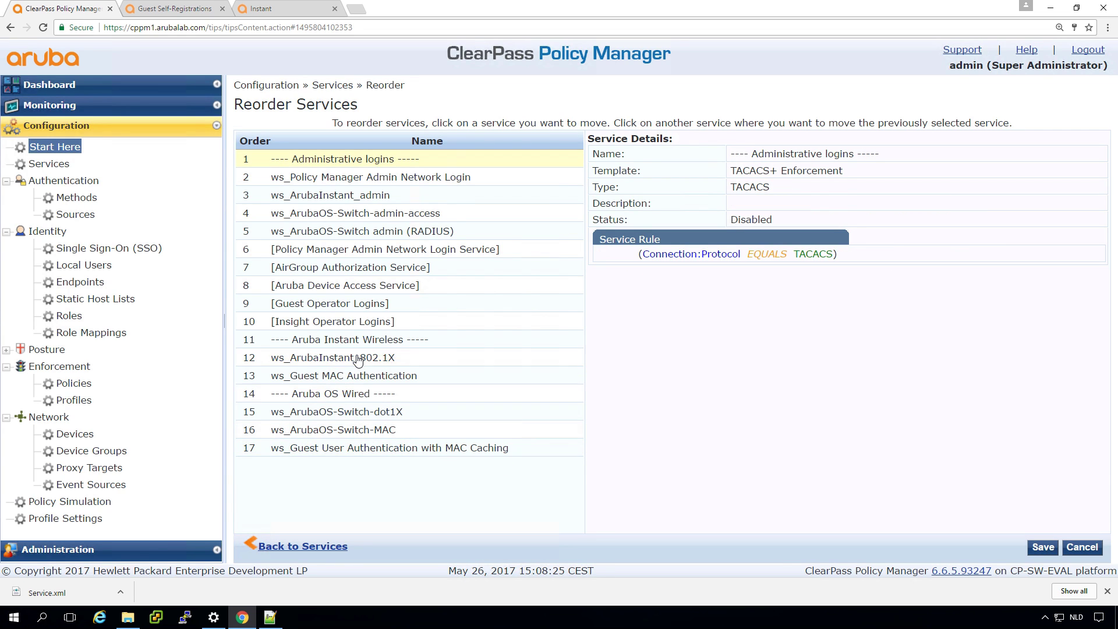
{"action": "left_click", "coordinate": [354, 452]}
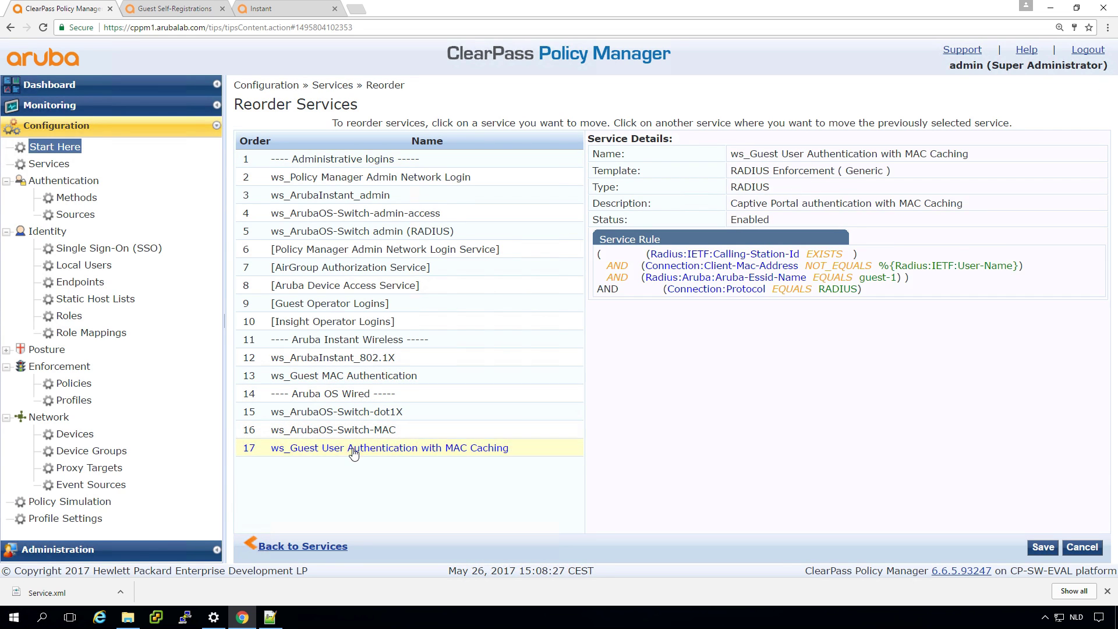
{"action": "left_click", "coordinate": [350, 383]}
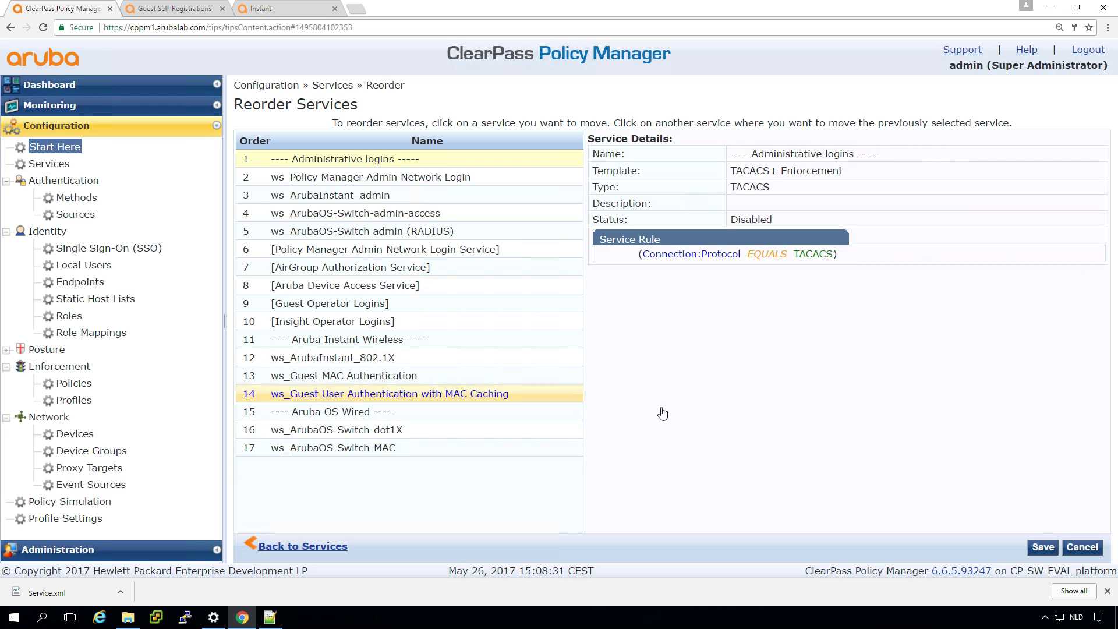
{"action": "left_click", "coordinate": [1043, 547]}
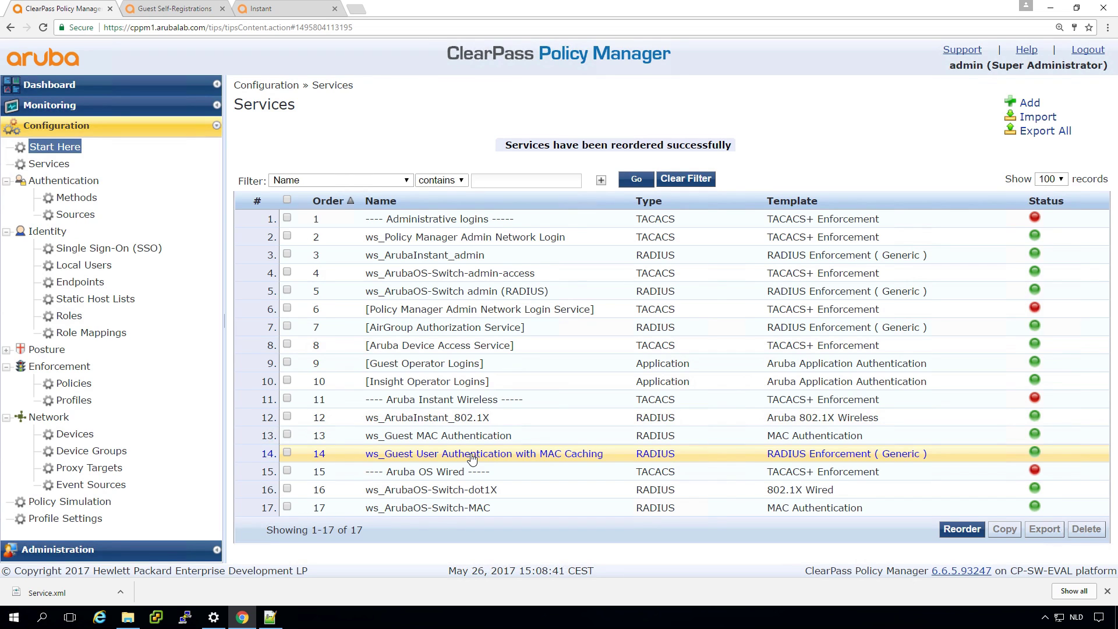
Step: Open the row-14 MAC Caching service and review its Service, Authentication, Authorization and Roles tabs
{"action": "left_click", "coordinate": [471, 459]}
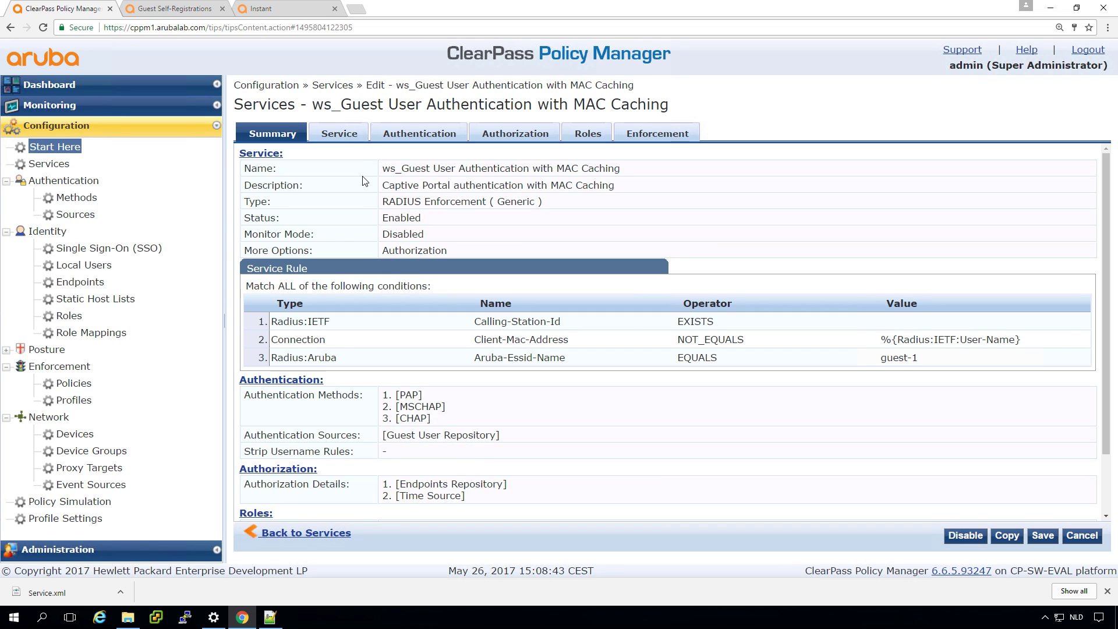
{"action": "left_click", "coordinate": [346, 135]}
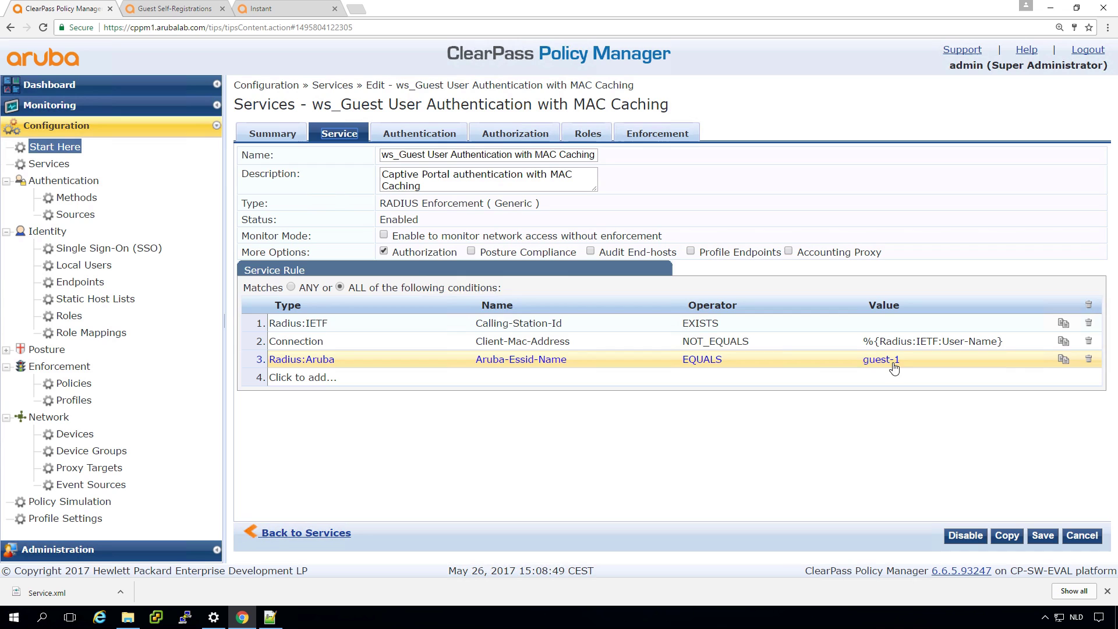
{"action": "left_click", "coordinate": [418, 135]}
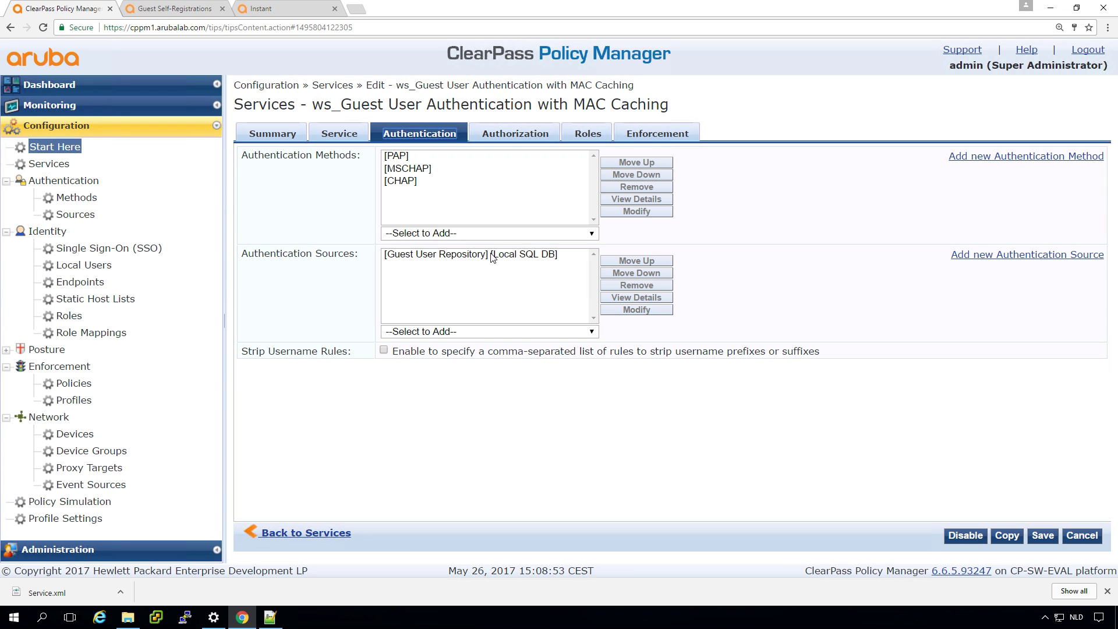
{"action": "left_click", "coordinate": [519, 138]}
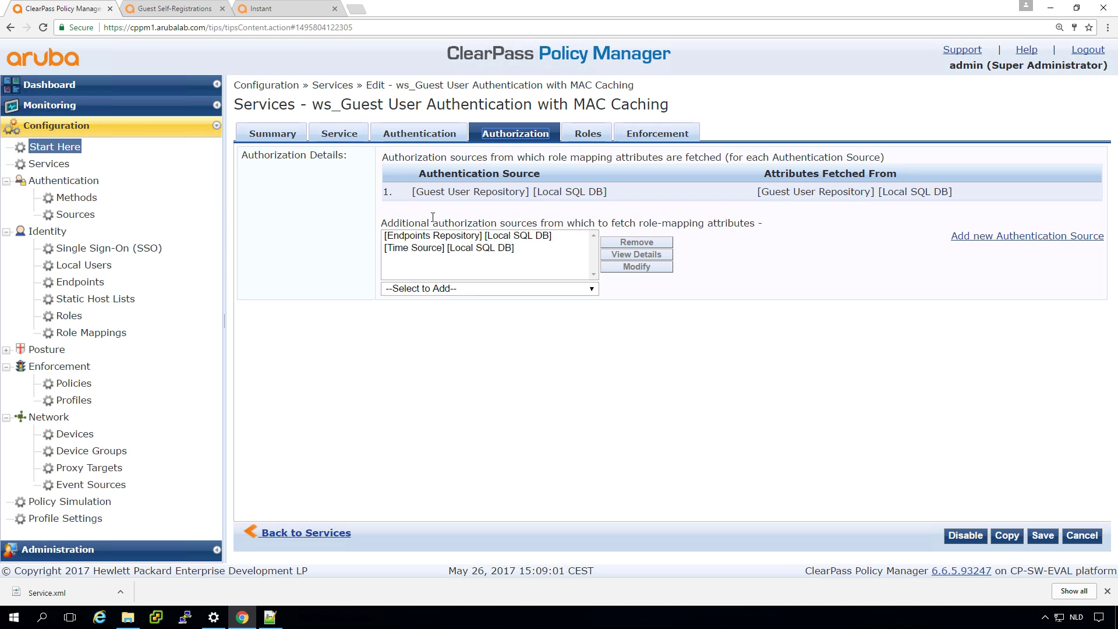
{"action": "left_click", "coordinate": [597, 135]}
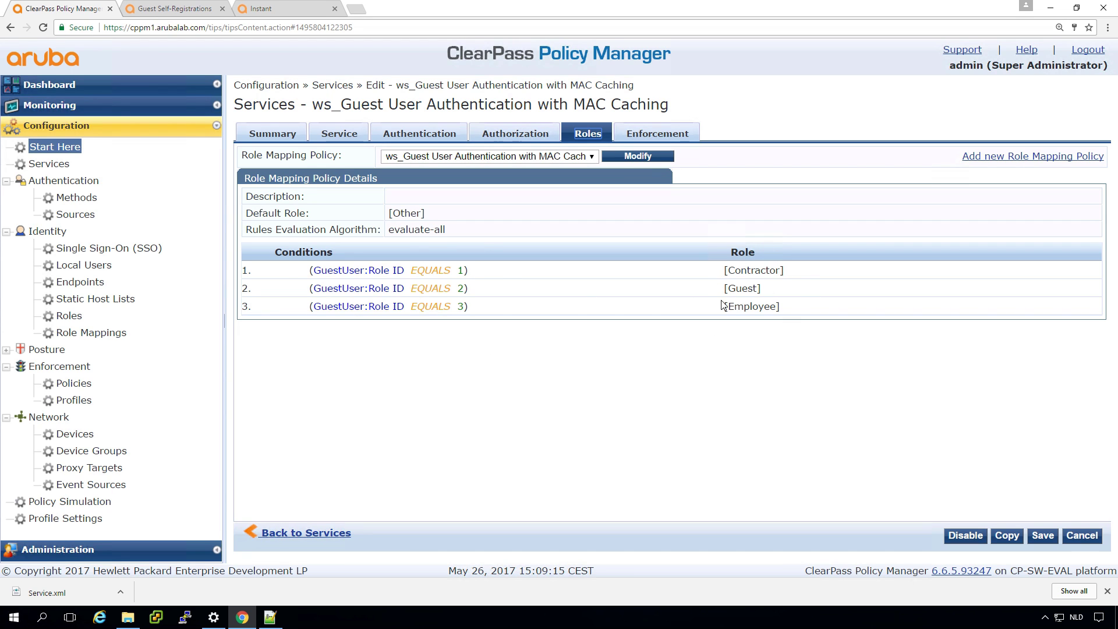
Step: Check the service's enforcement policy, then list the Enforcement Profiles filtered by Guest
{"action": "left_click", "coordinate": [662, 135]}
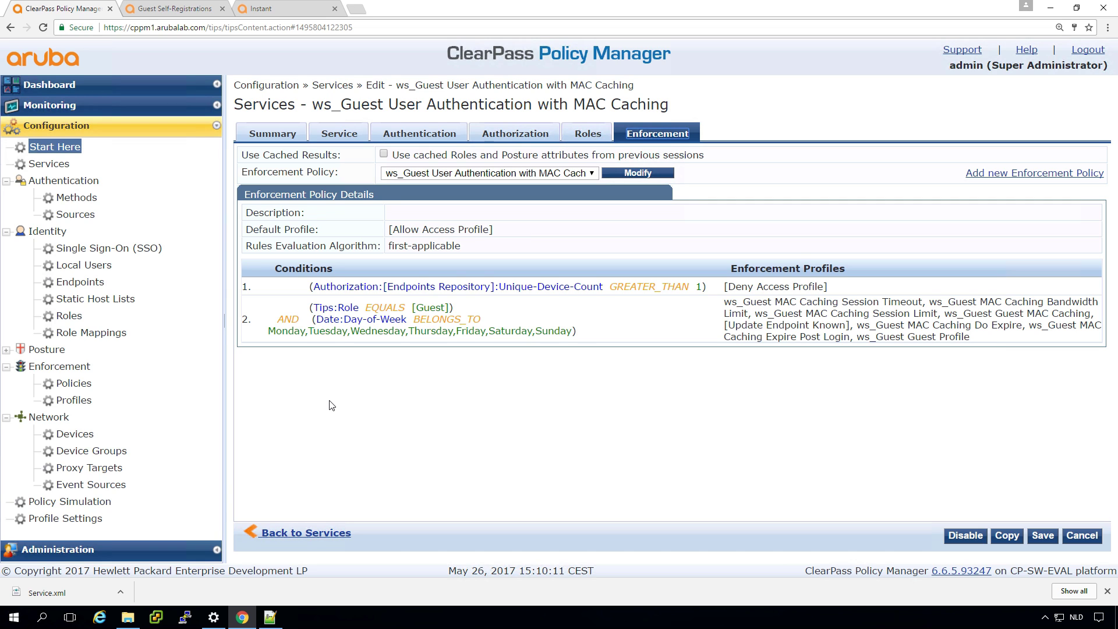
{"action": "left_click", "coordinate": [85, 402]}
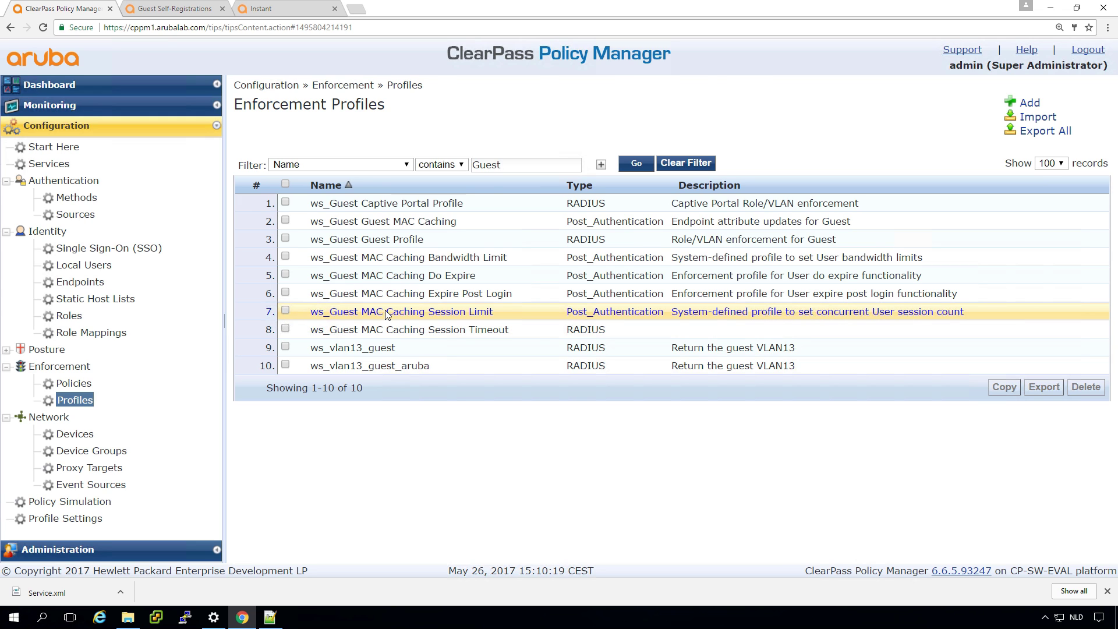
{"action": "left_click", "coordinate": [386, 313]}
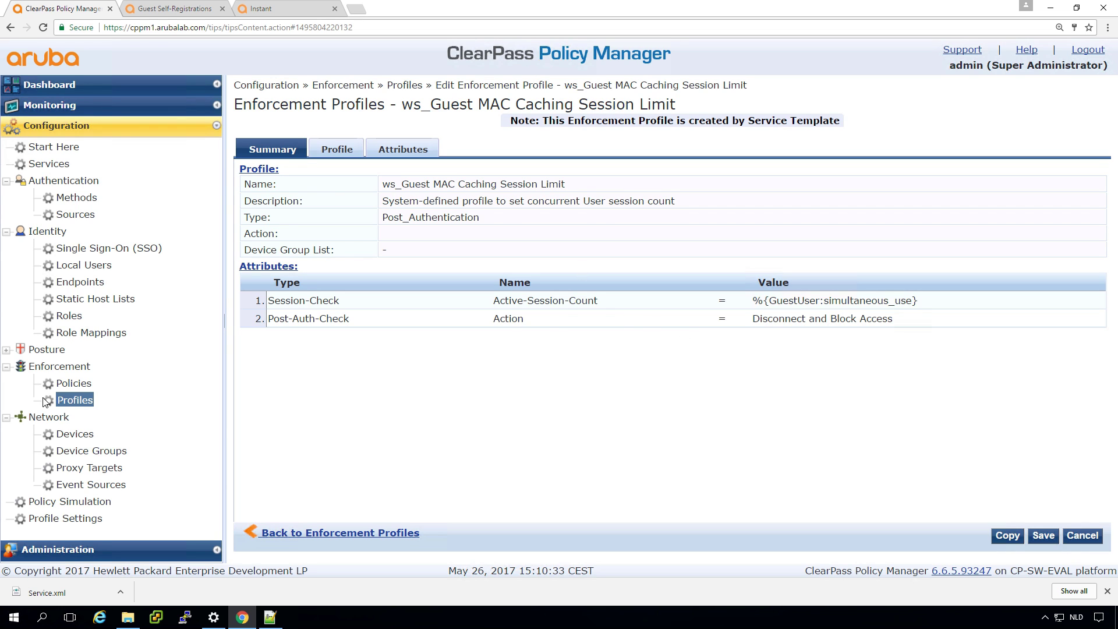
{"action": "left_click", "coordinate": [76, 402]}
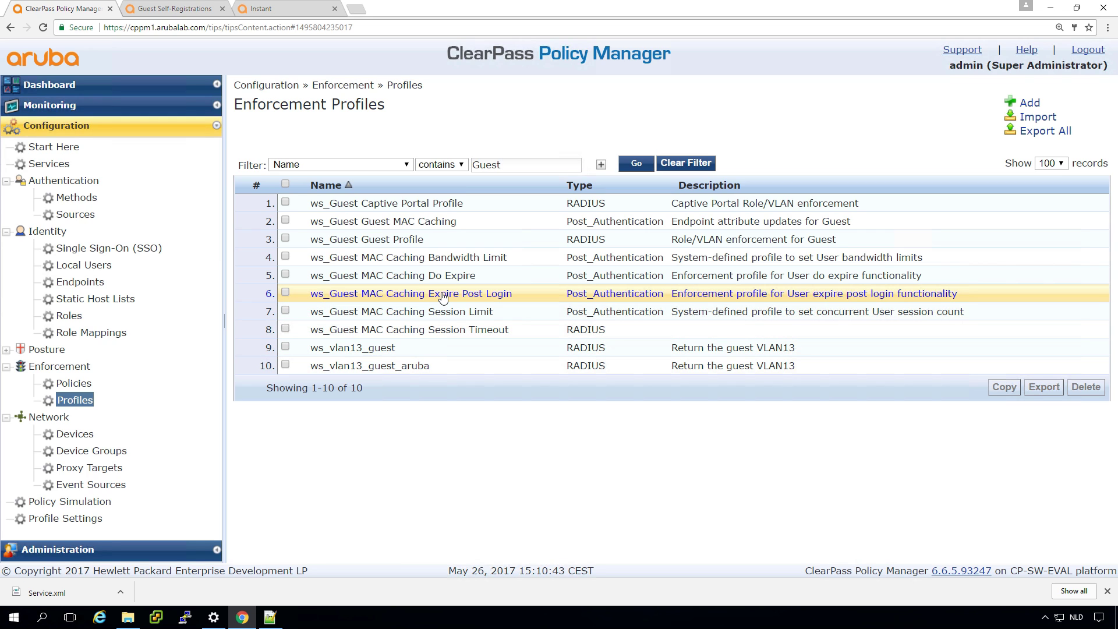
Step: Review the ws_Guest Guest Profile's attributes, then return to the Services list
{"action": "left_click", "coordinate": [398, 243]}
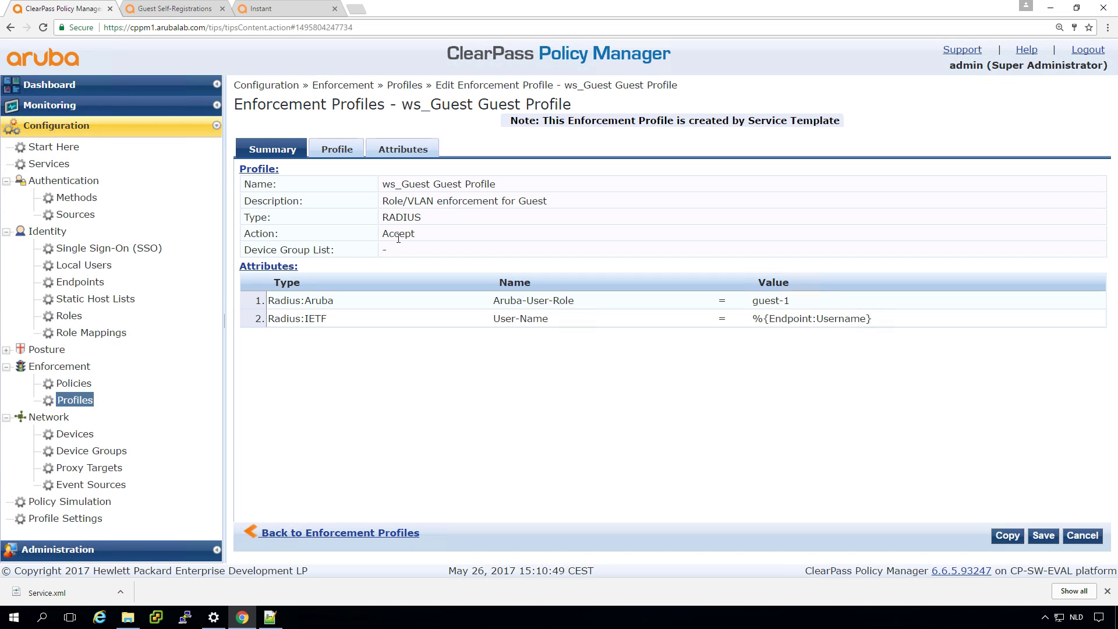
{"action": "left_click", "coordinate": [405, 148]}
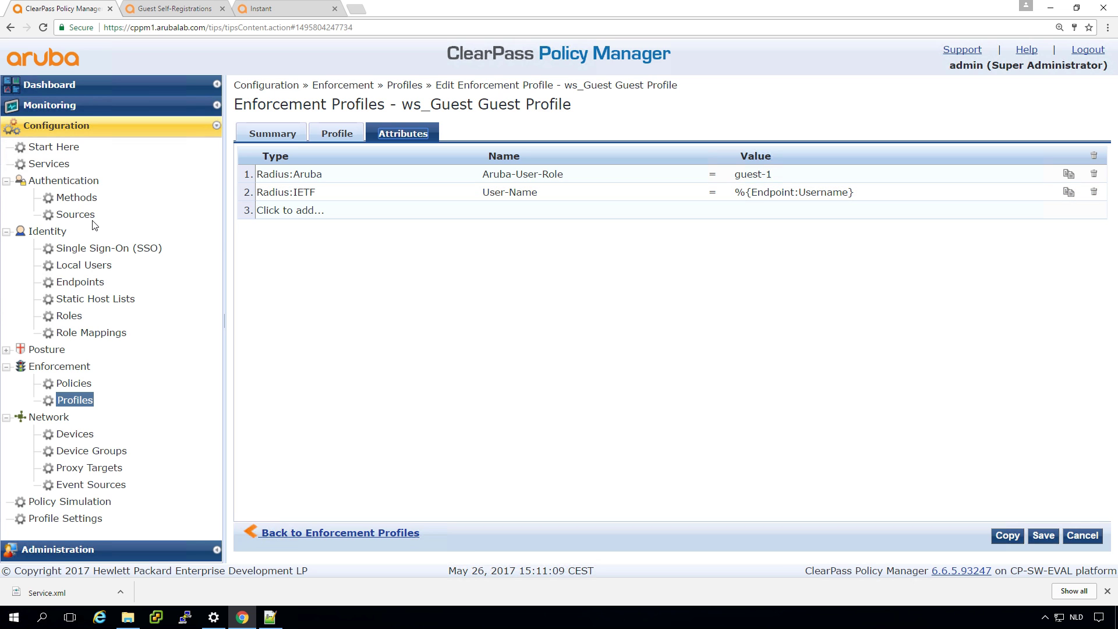
{"action": "left_click", "coordinate": [50, 166]}
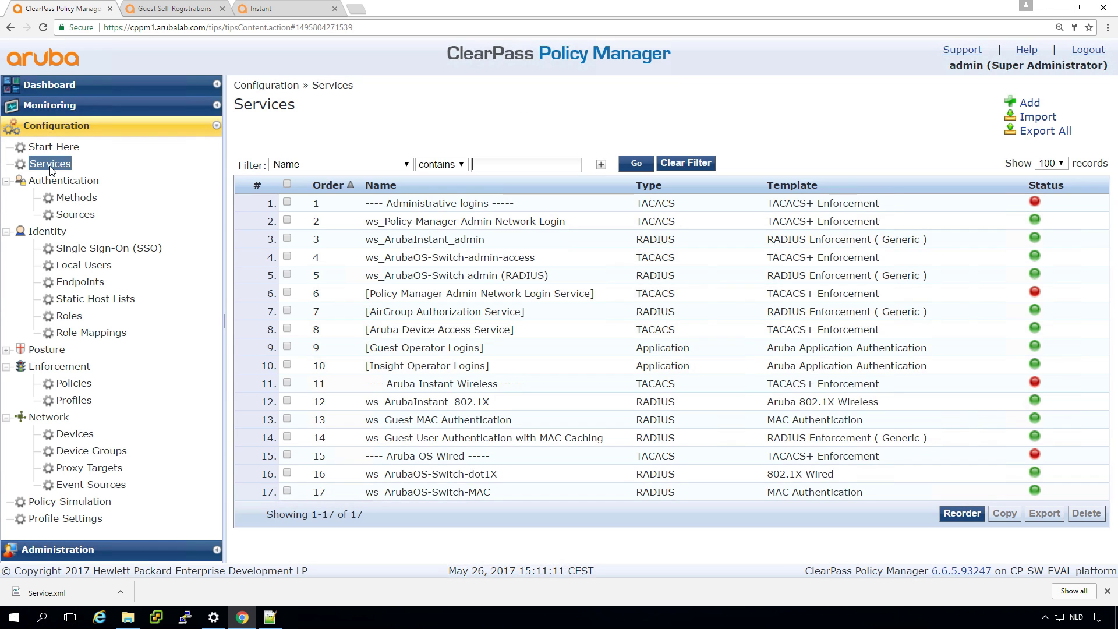
Step: Open ws_Guest MAC Authentication and review its Service, Authentication, Authorization, Roles and Enforcement tabs
{"action": "left_click", "coordinate": [472, 421]}
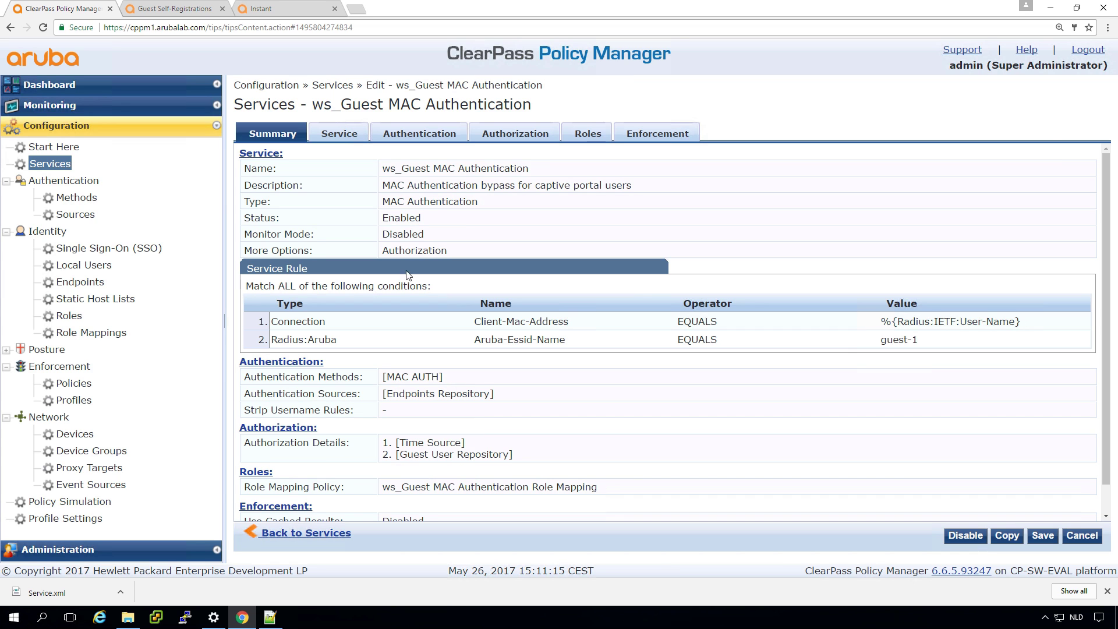
{"action": "left_click", "coordinate": [345, 133]}
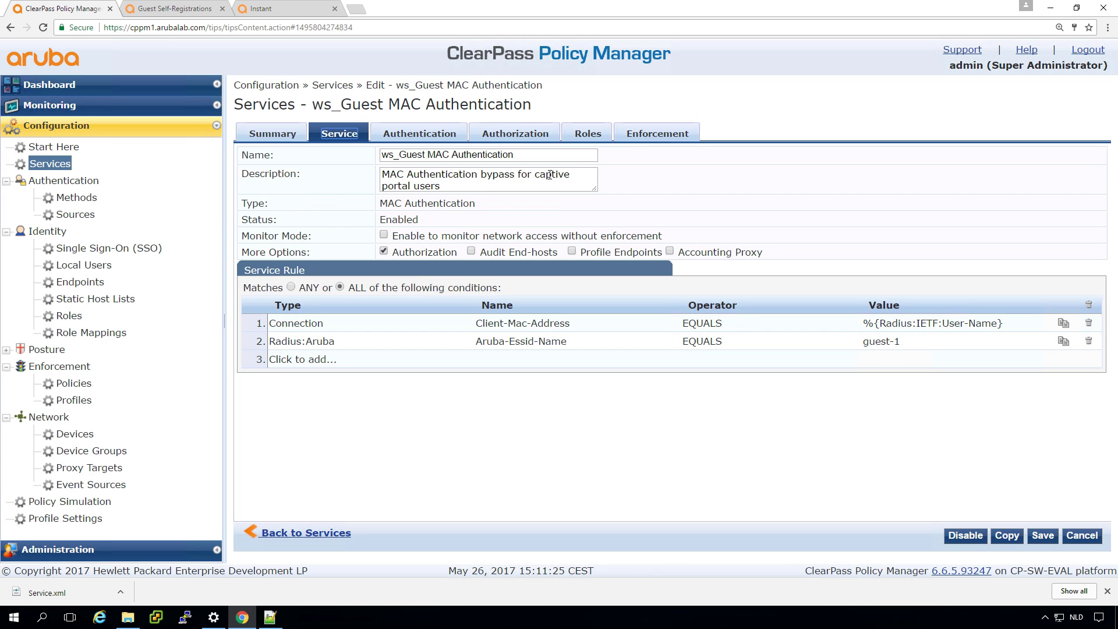
{"action": "left_click", "coordinate": [408, 132]}
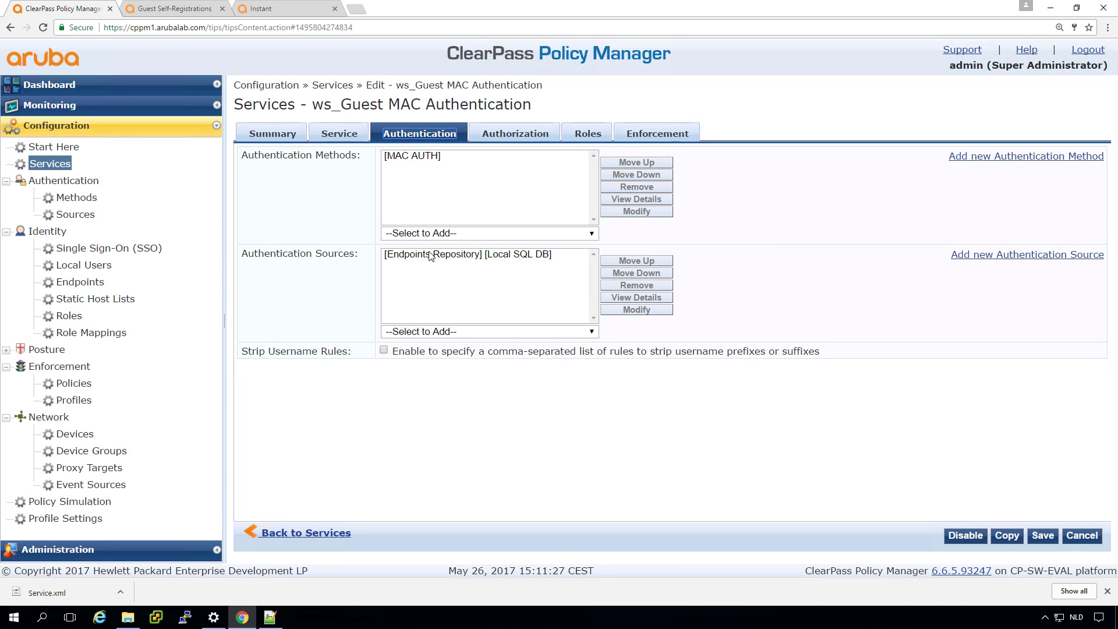
{"action": "left_click", "coordinate": [502, 135]}
{"action": "left_click", "coordinate": [589, 133]}
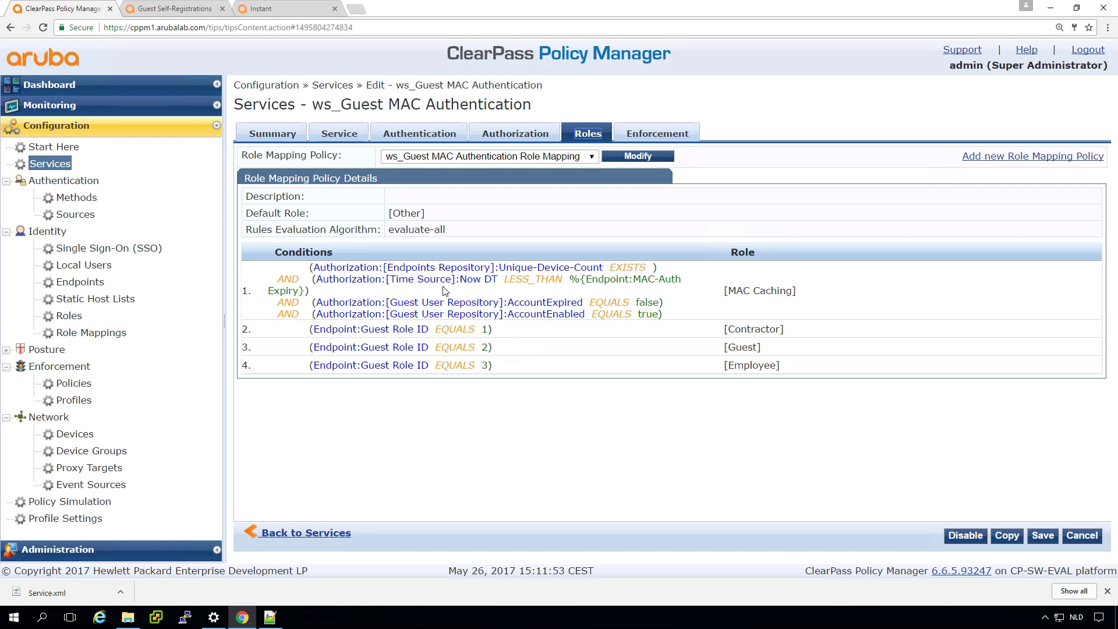
{"action": "left_click", "coordinate": [659, 134]}
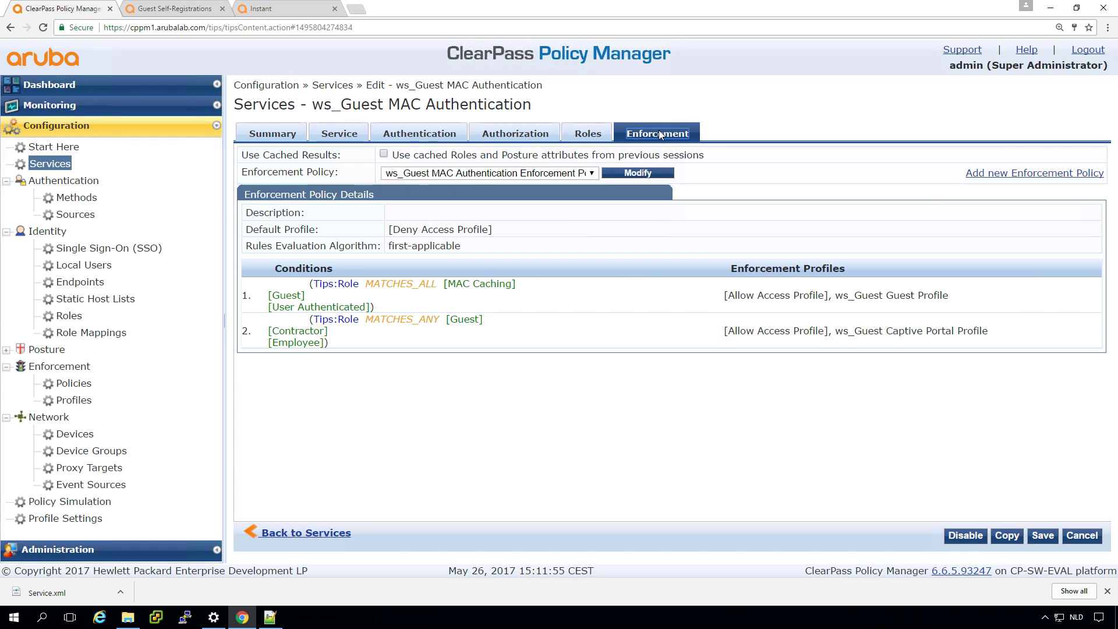